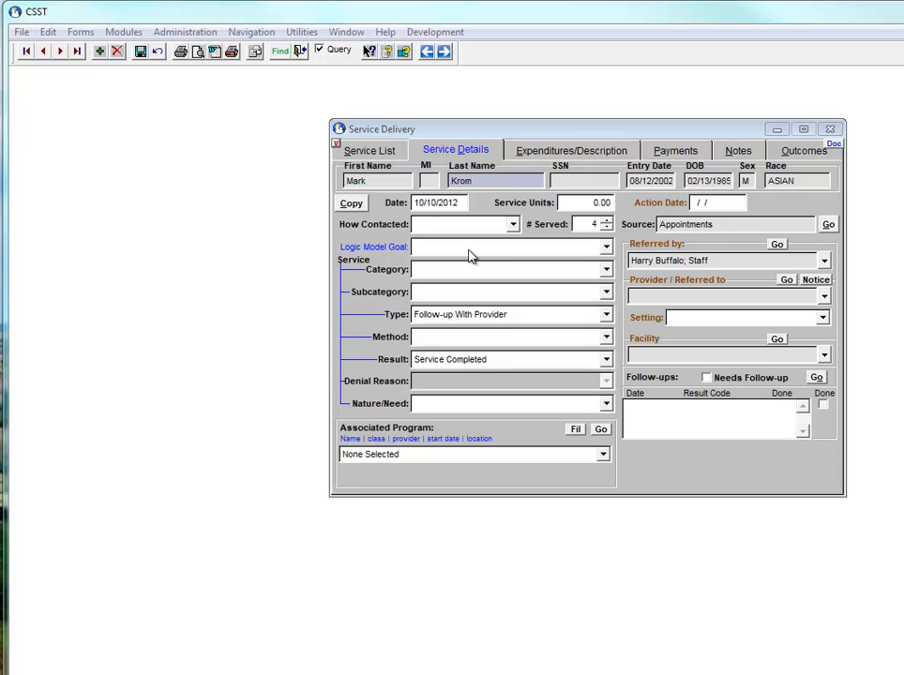
Browse the Logic Model and ROMA/IFPA goal lists, leaving the field on Logic Model goals
click(605, 249)
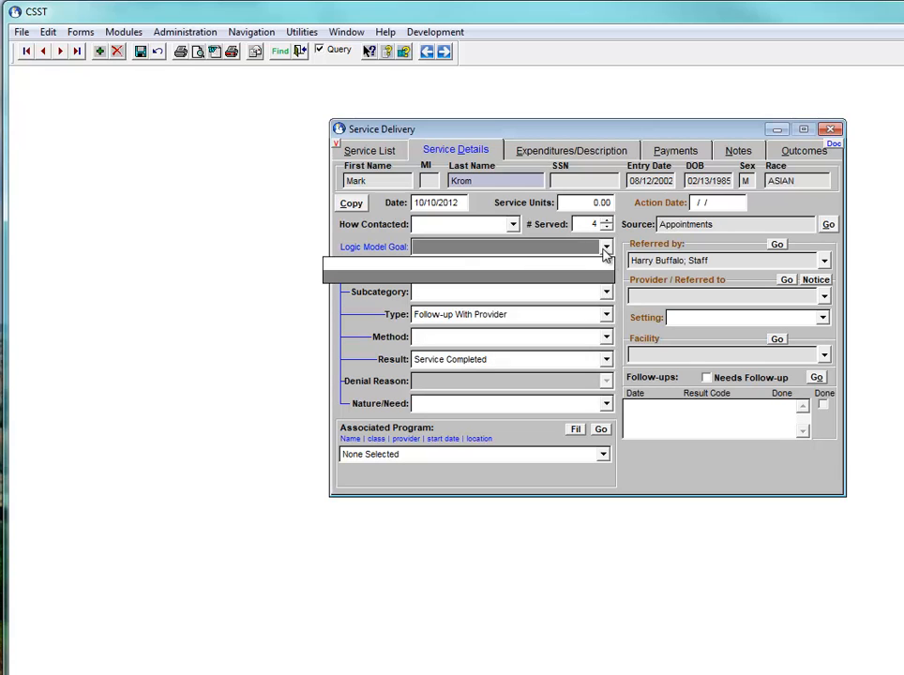
click(548, 256)
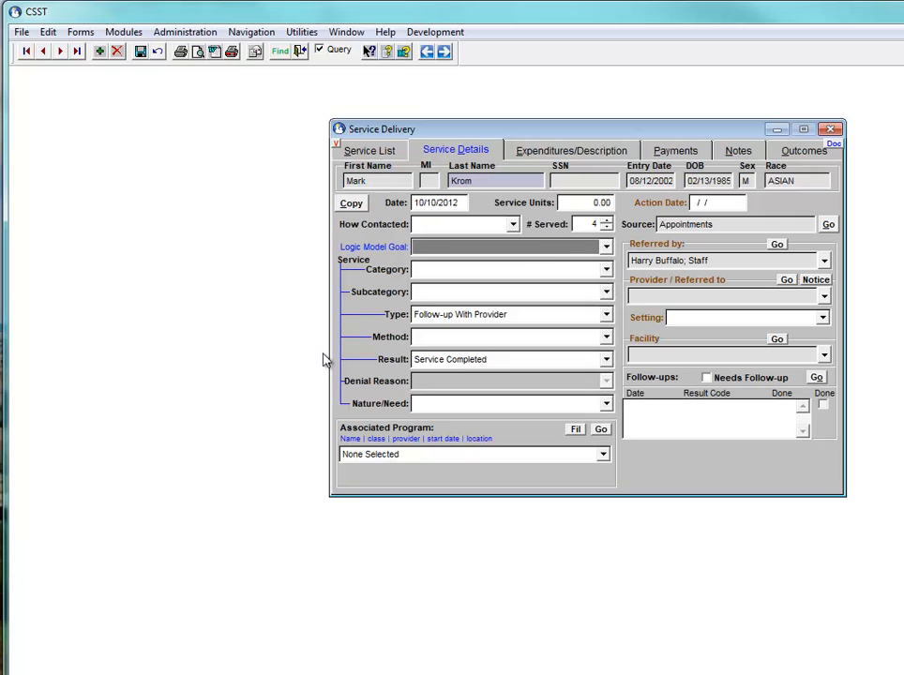
click(380, 250)
click(605, 247)
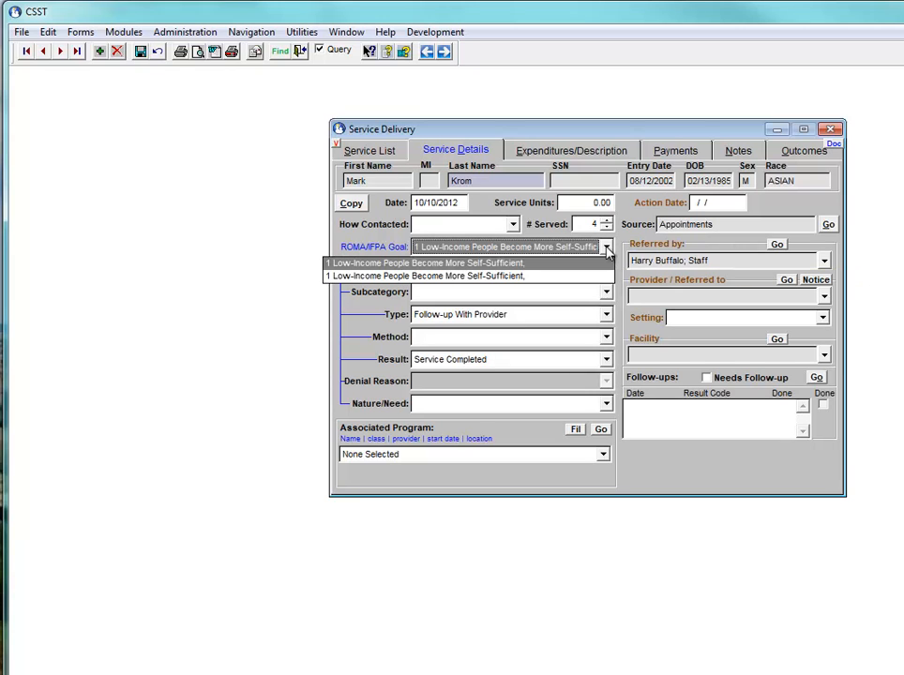
click(575, 247)
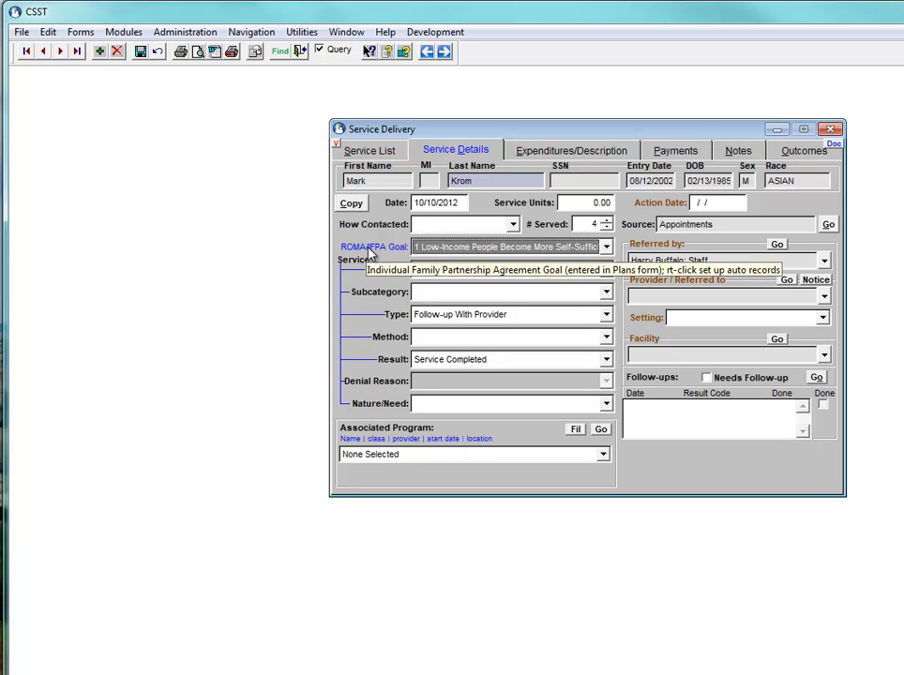
click(372, 249)
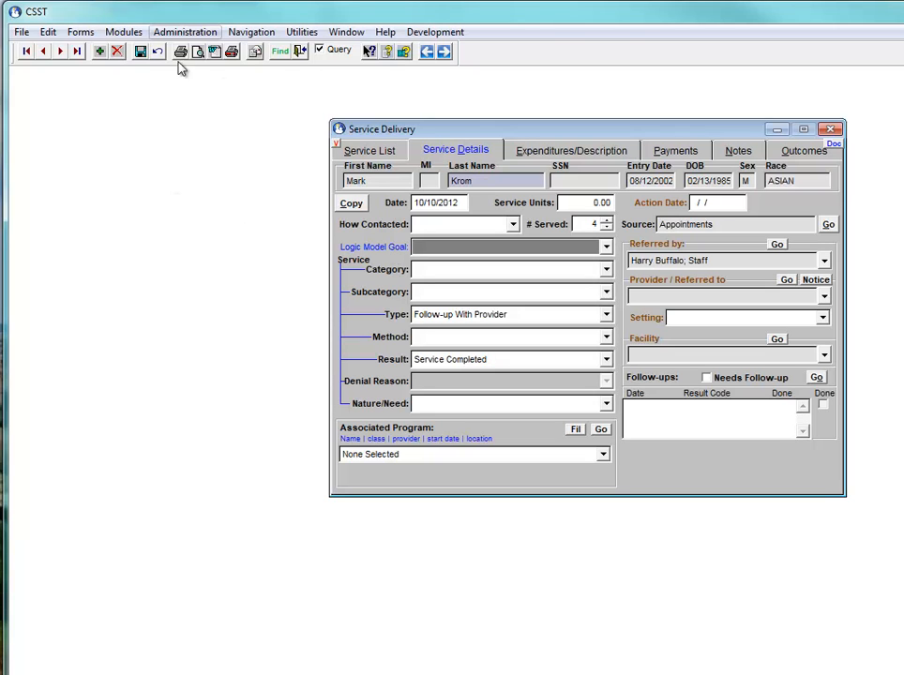
Open Category Codes on the Constant category and jump to SDLMSH (Service Delivery Logic Model Show)
click(169, 37)
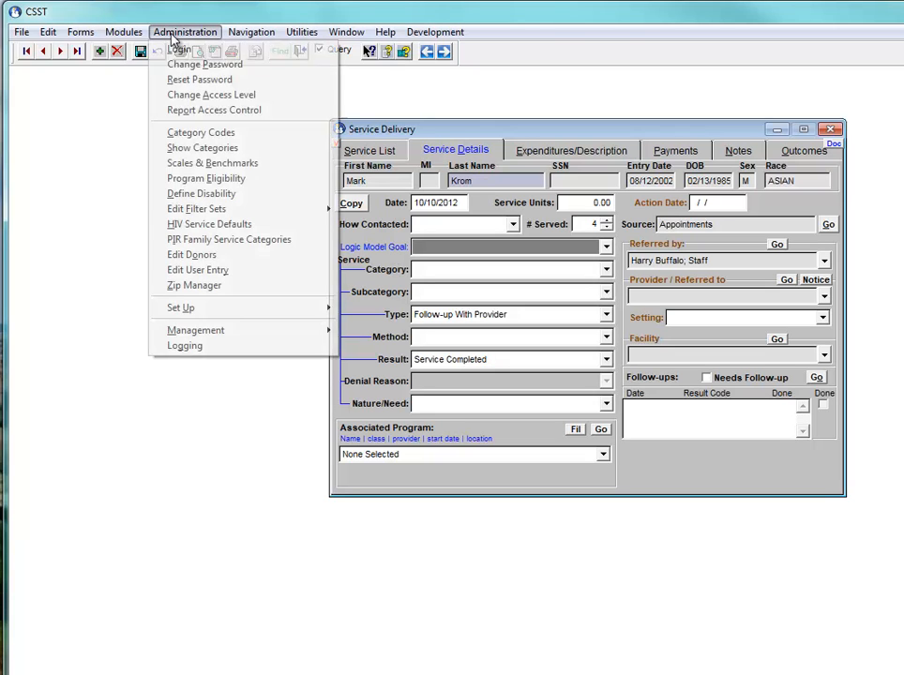
click(232, 135)
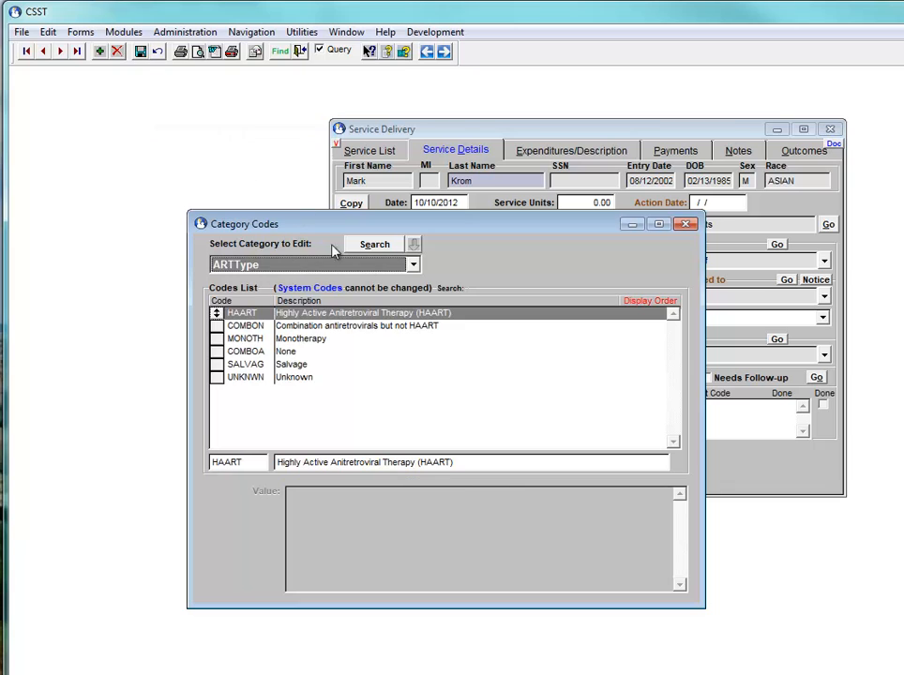
click(412, 265)
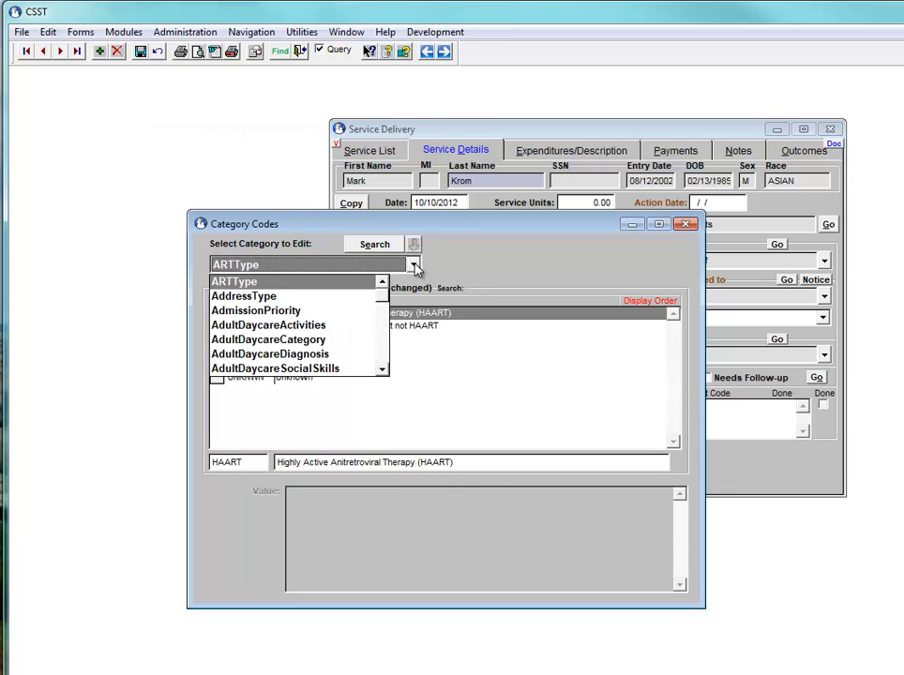
text(const)
key(Return)
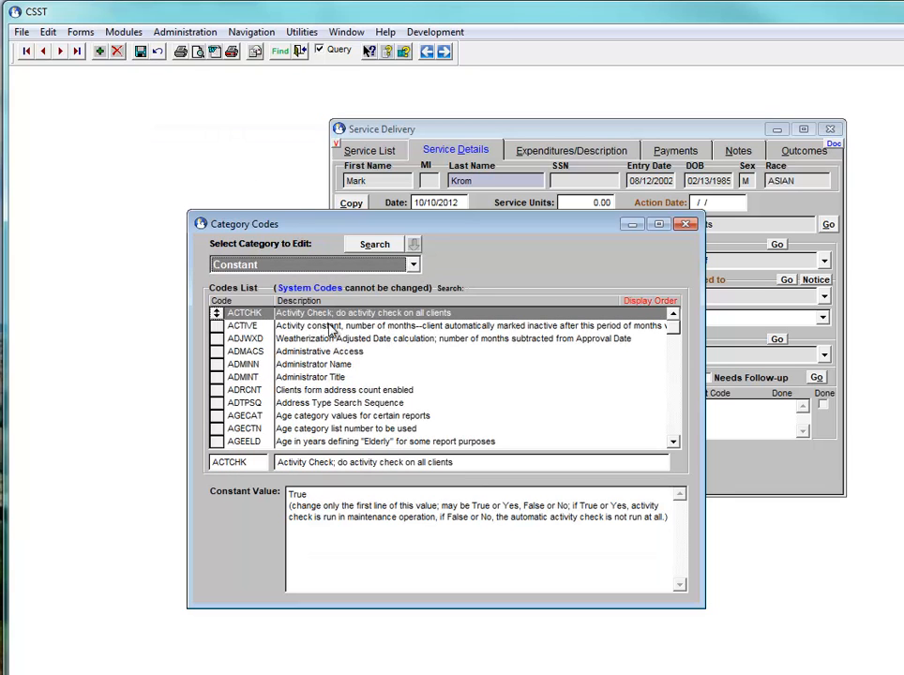
click(224, 301)
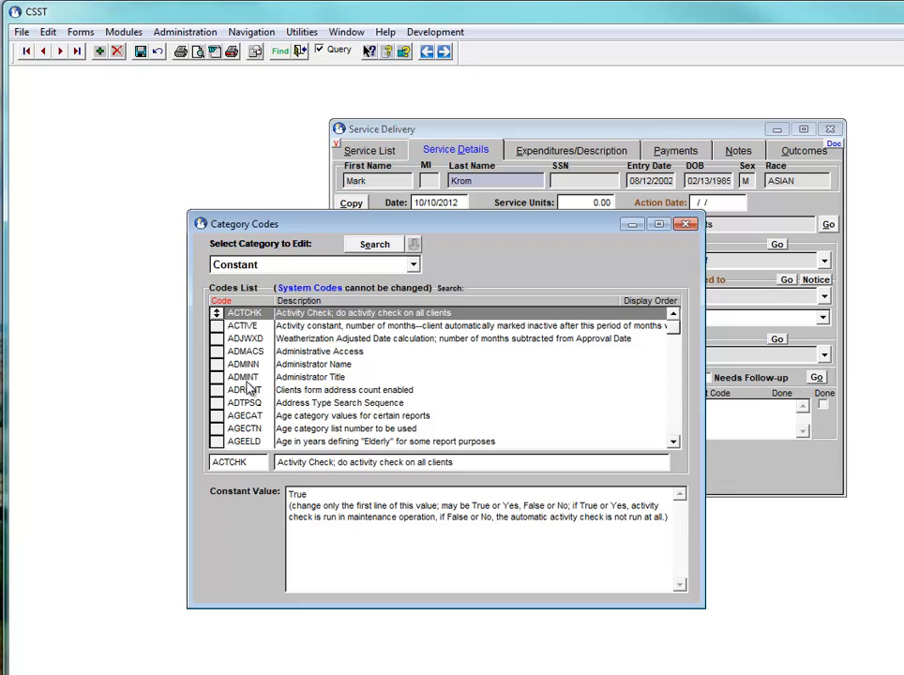
text(sdlmsh)
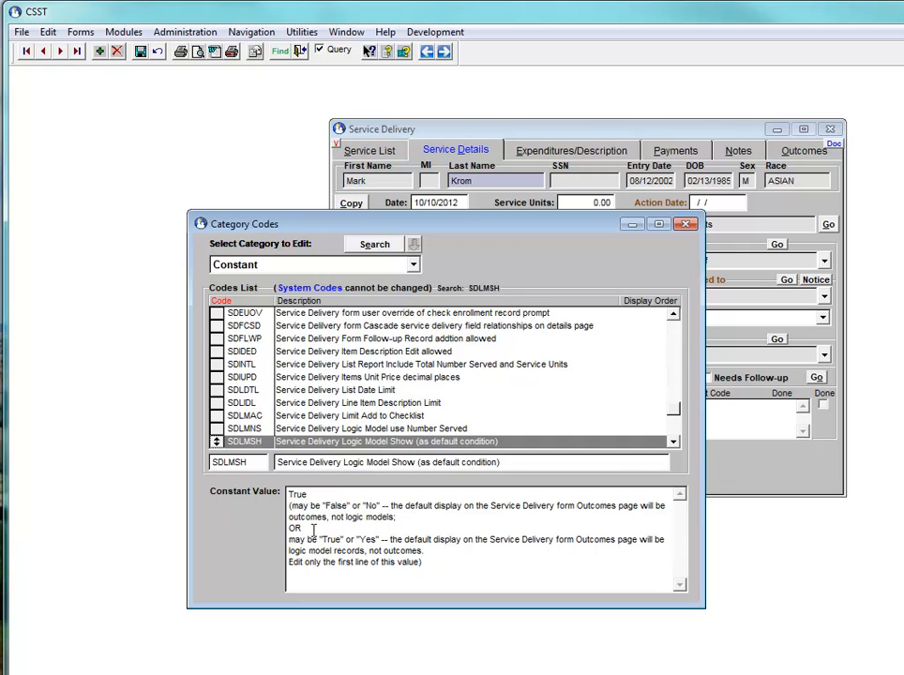
Change the SDLMTG constant value from True to False and save it
click(673, 442)
click(673, 442)
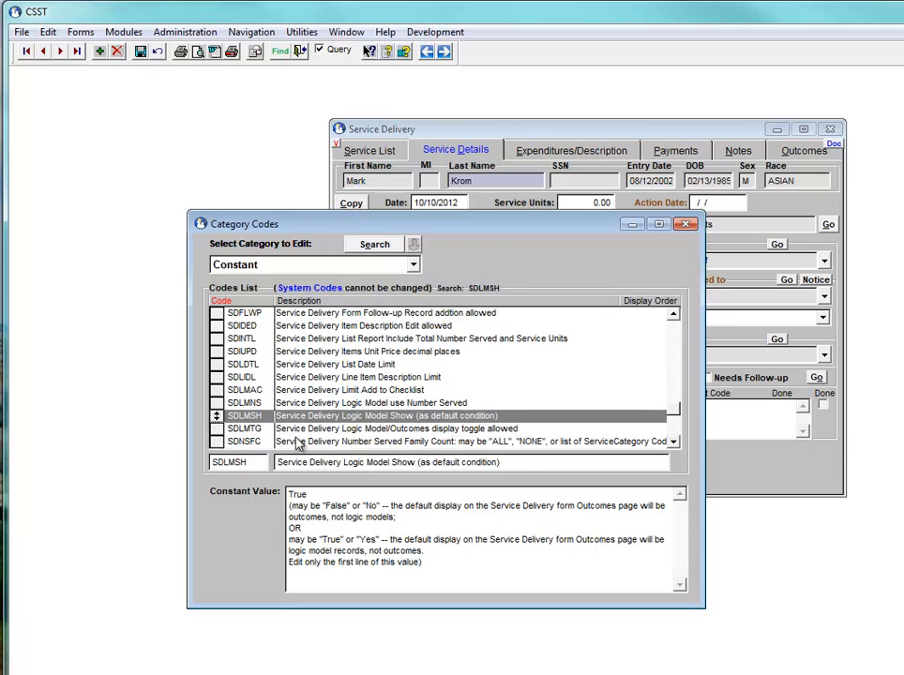
click(245, 429)
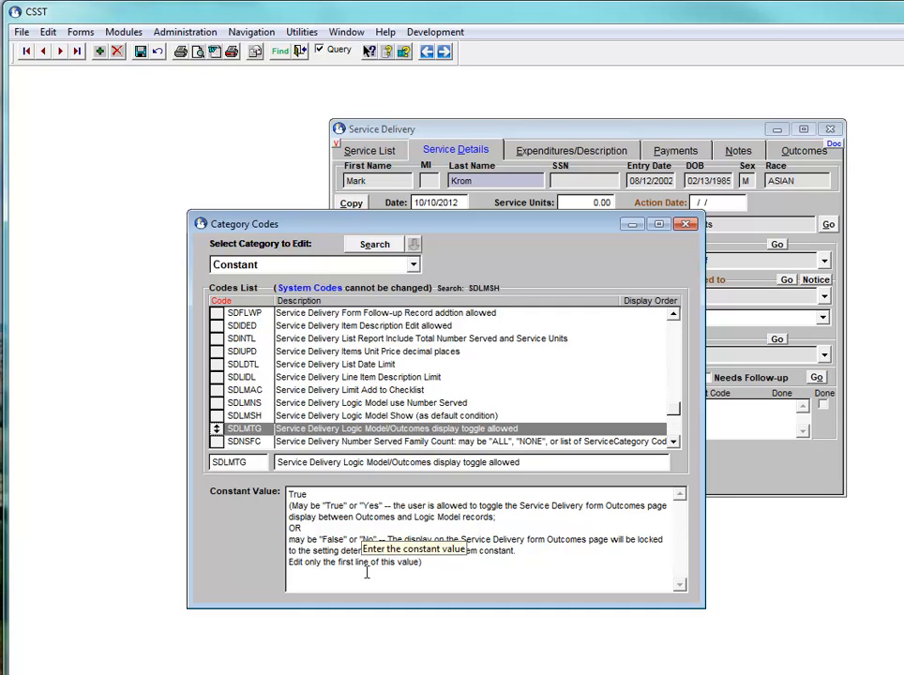
double_click(308, 494)
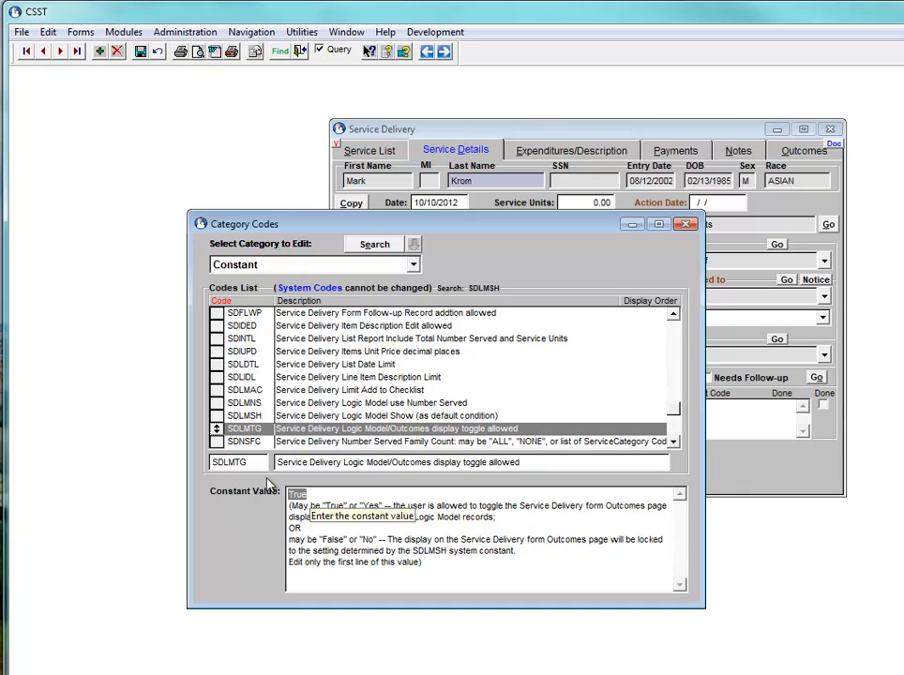
click(249, 417)
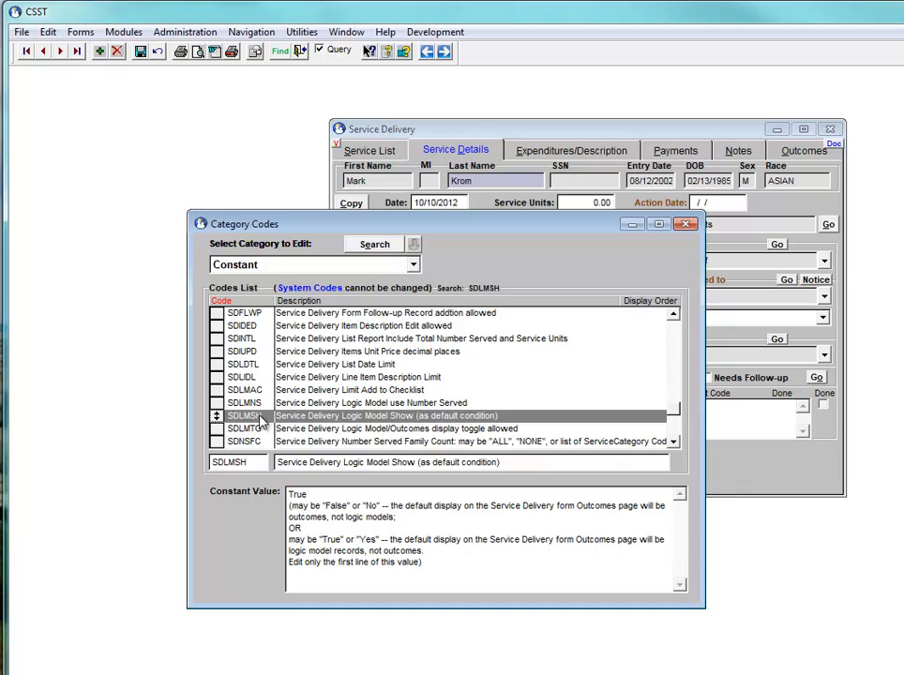
click(262, 430)
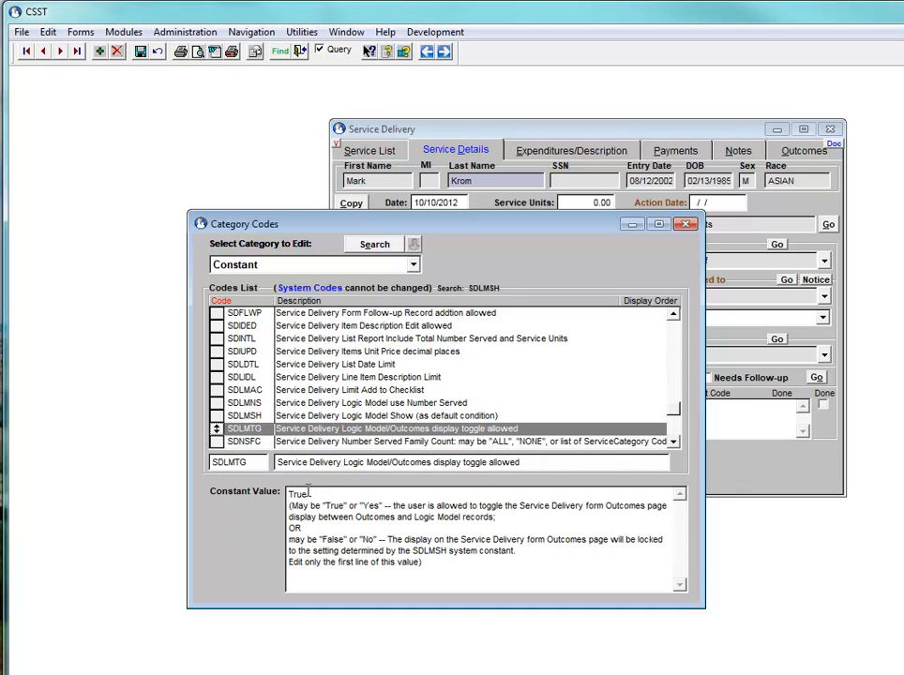
drag(288, 494, 305, 494)
text(False)
click(140, 50)
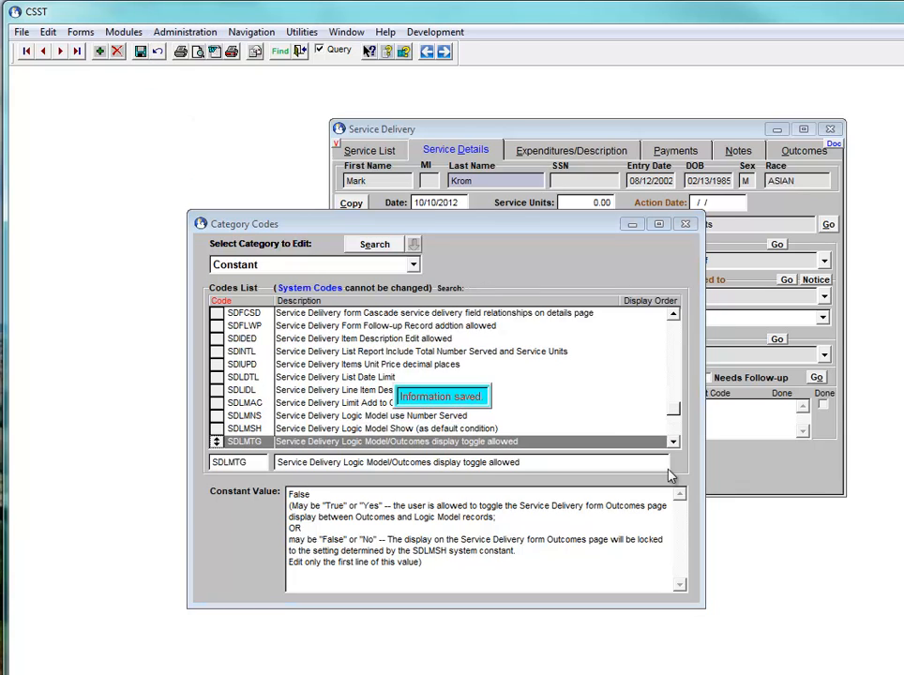
Close the Category Codes and Service Delivery windows, then reopen the Service Delivery form
click(686, 225)
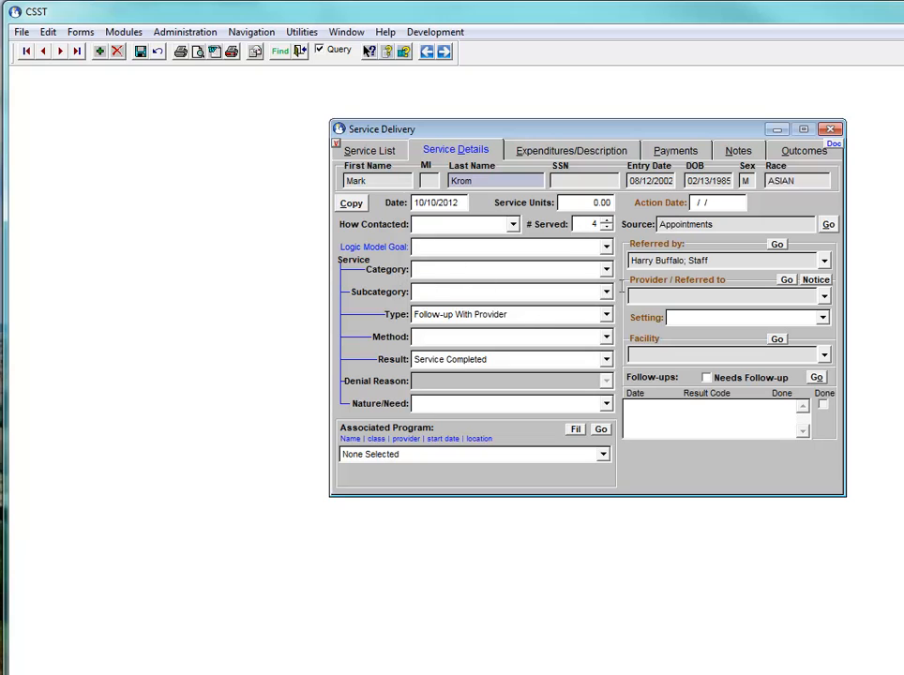
click(831, 133)
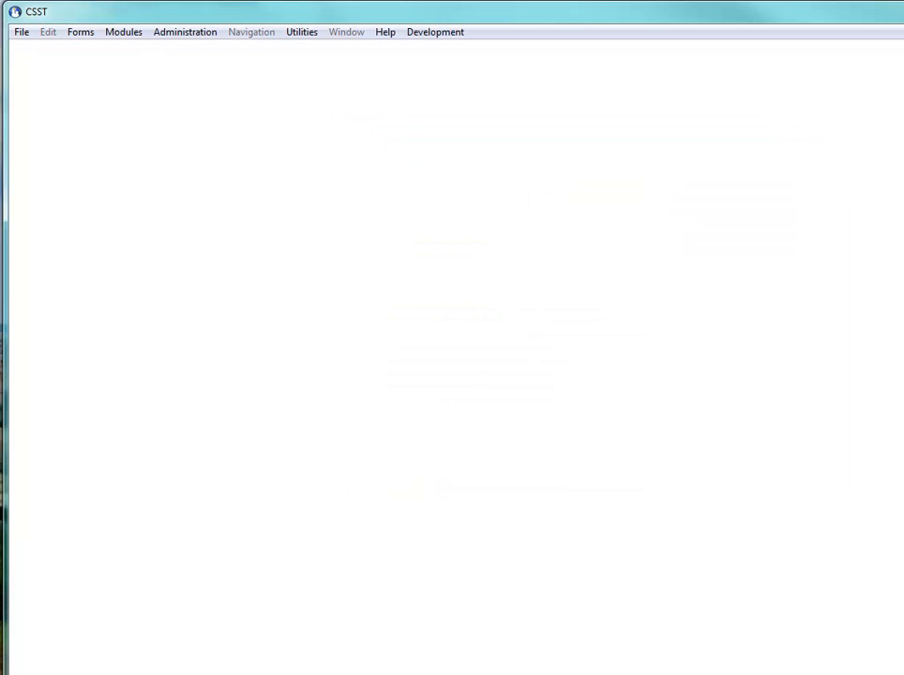
click(126, 34)
mouse_move(117, 83)
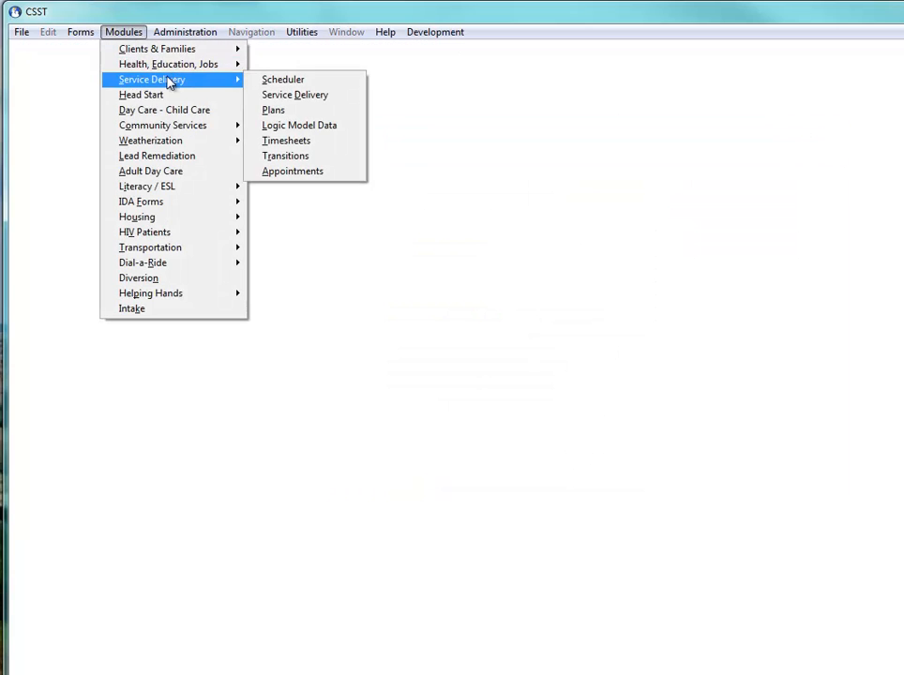
click(271, 95)
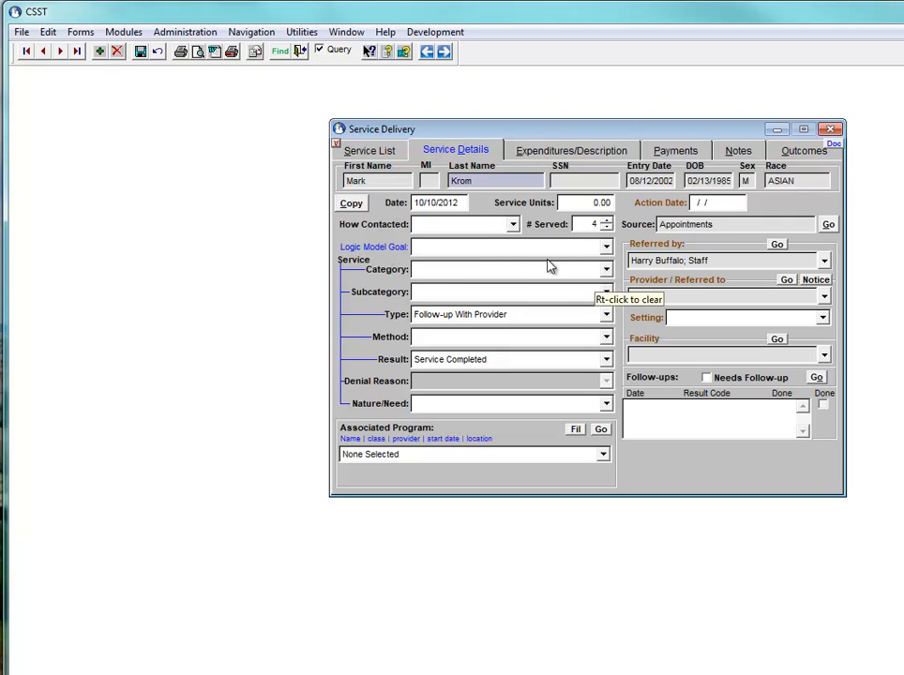
Reset the enrollment prompt and set Associated Program to Adult Day Care dated 06/24/2005
click(606, 248)
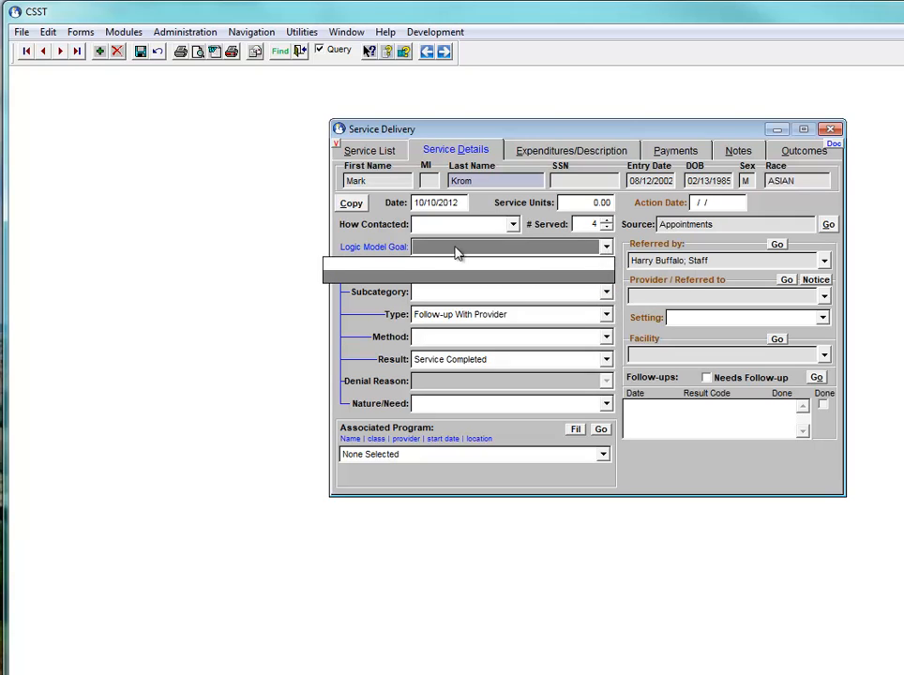
click(397, 249)
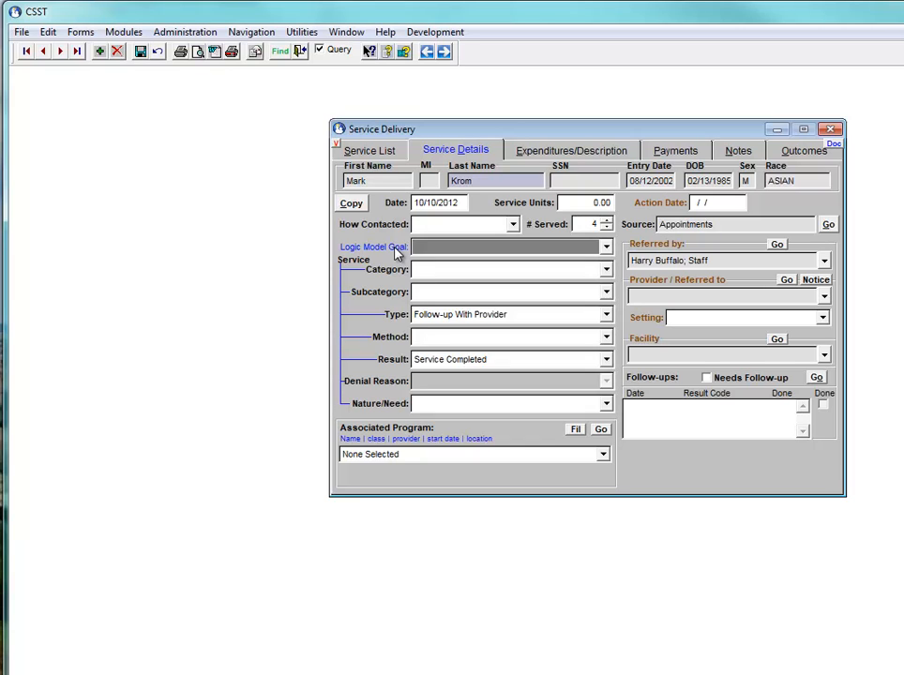
click(384, 434)
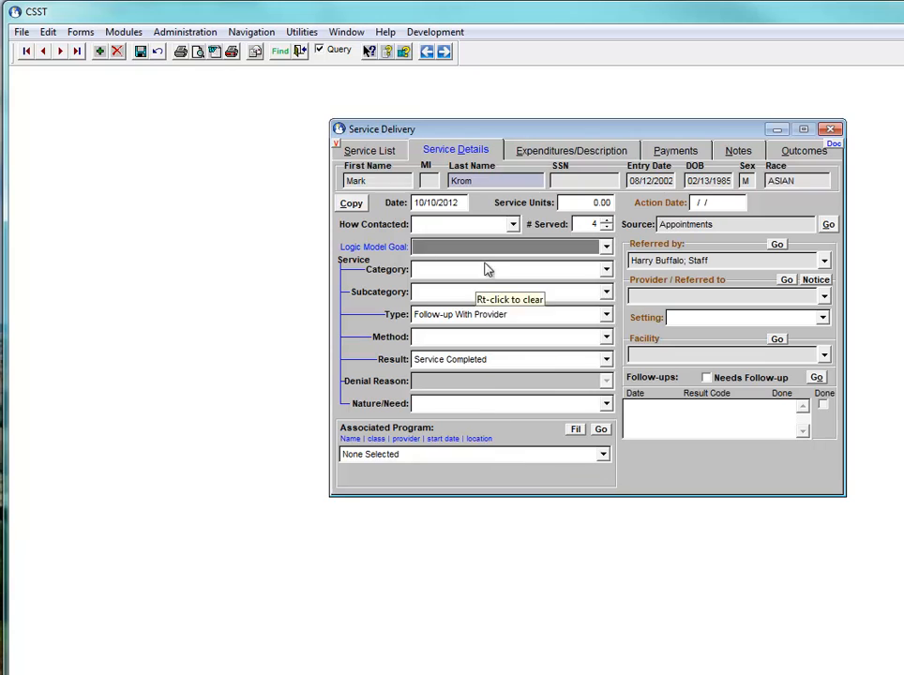
click(605, 247)
click(606, 247)
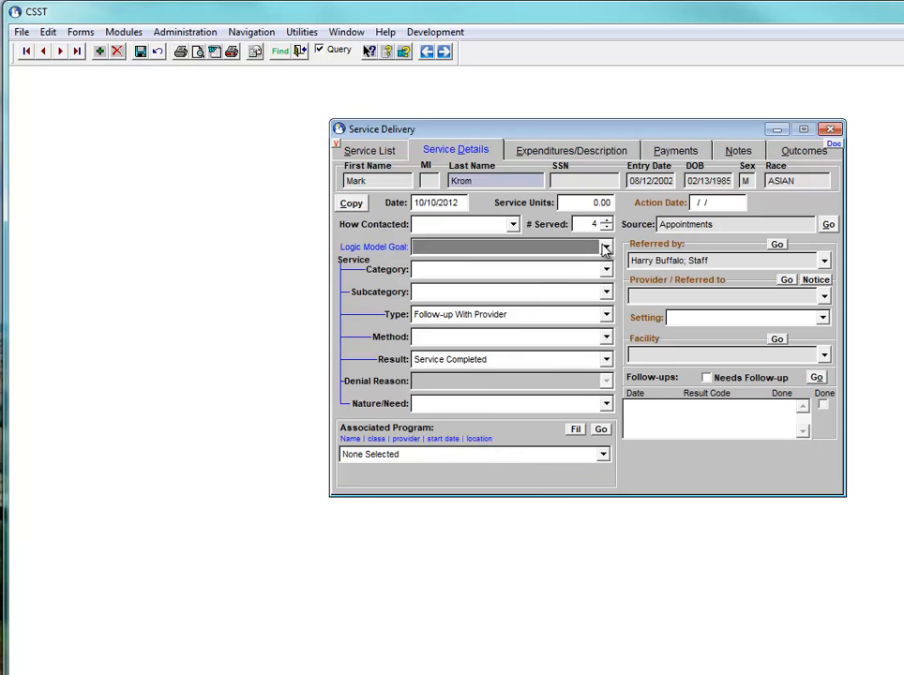
click(602, 454)
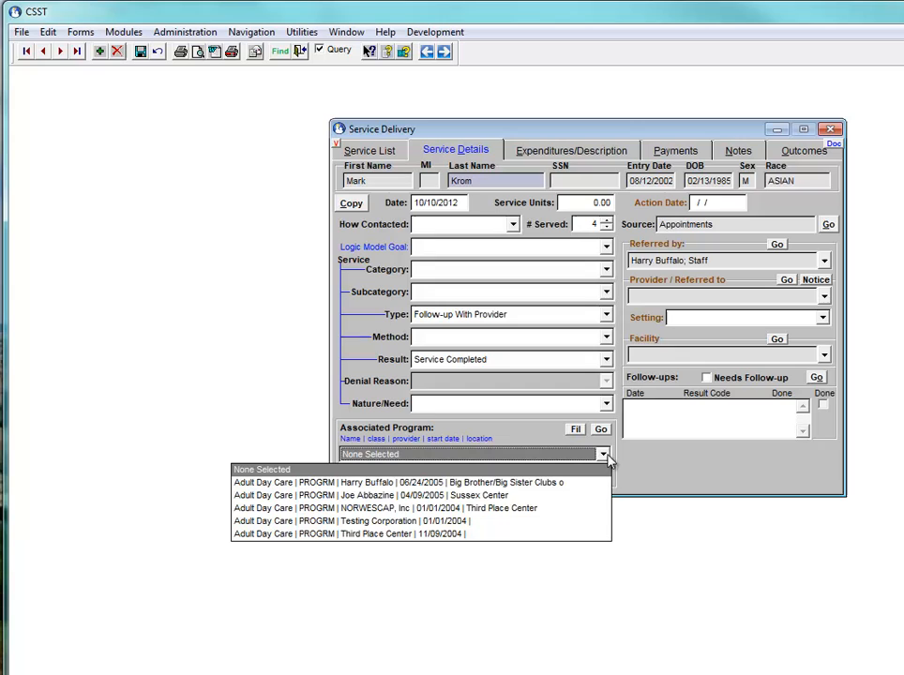
click(379, 482)
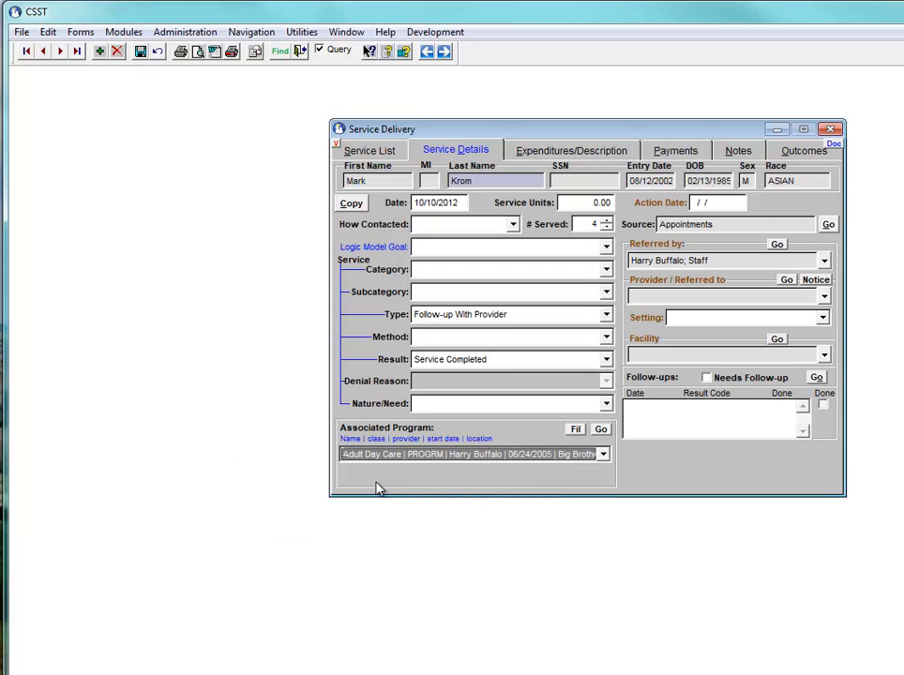
Choose the socialization and independence Logic Model Goal, set Result to Pending, and save
click(604, 249)
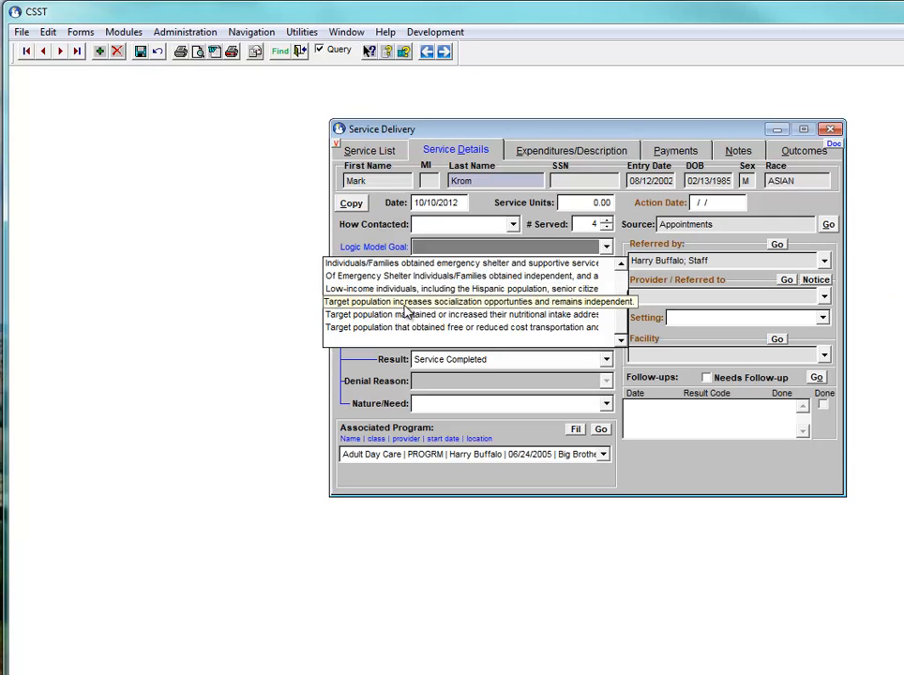
click(404, 306)
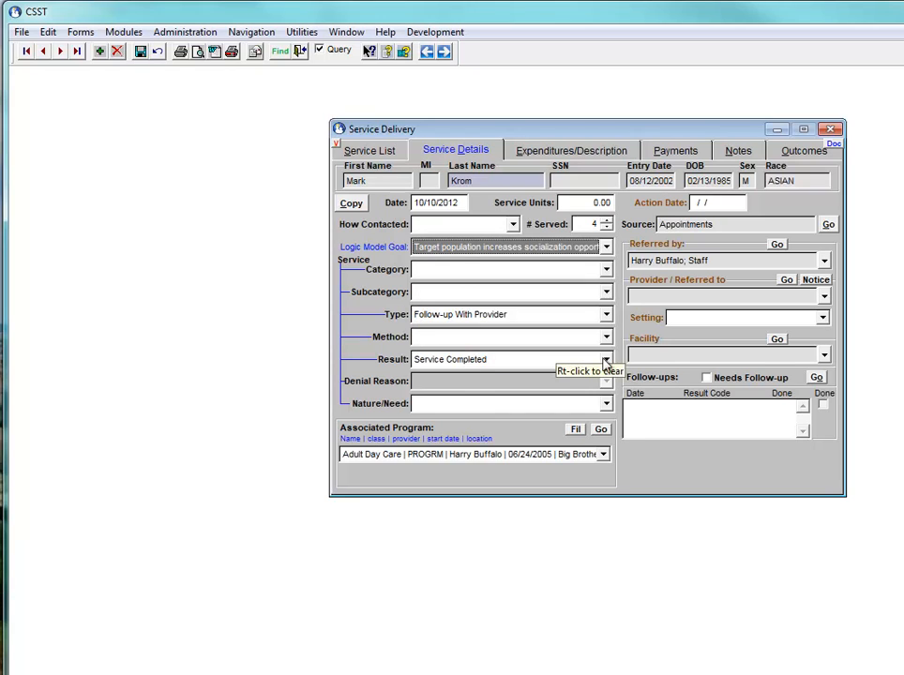
click(571, 359)
click(487, 401)
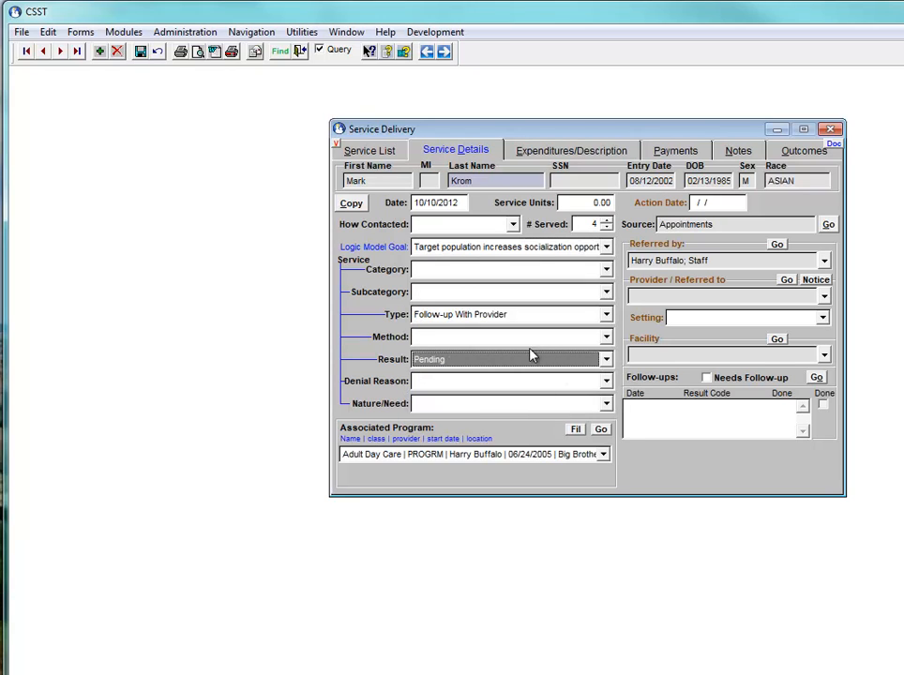
click(141, 54)
Confirm the Outcomes tab is empty, return to Service Details, and open the Administration menu
click(795, 152)
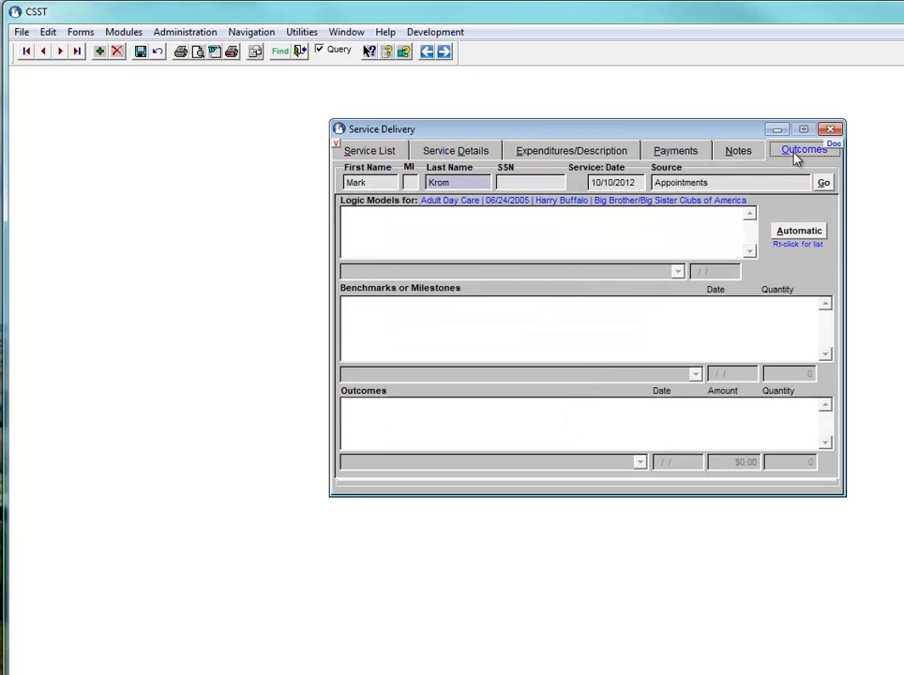
click(463, 151)
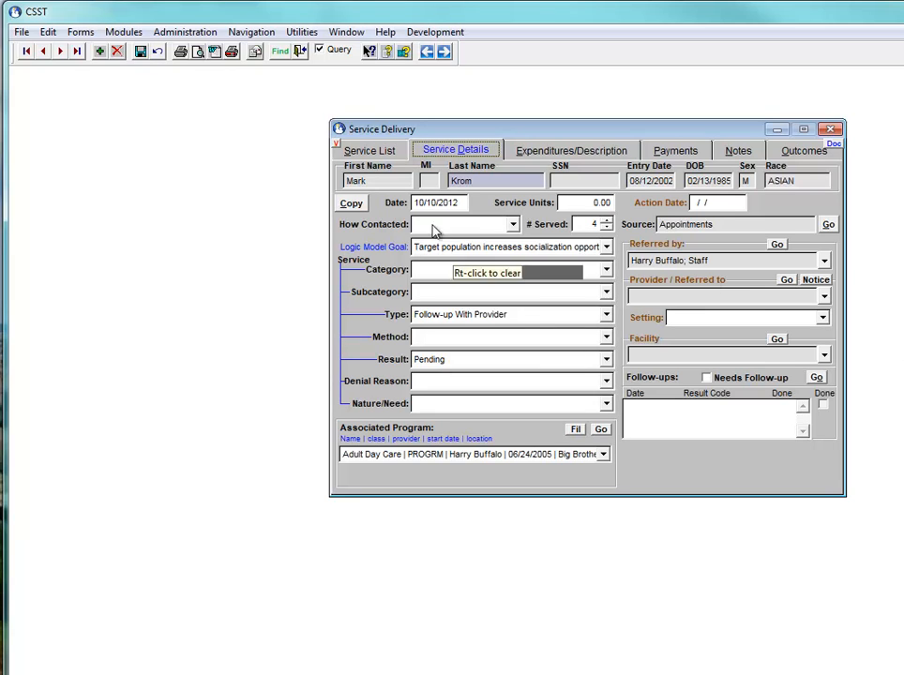
click(184, 34)
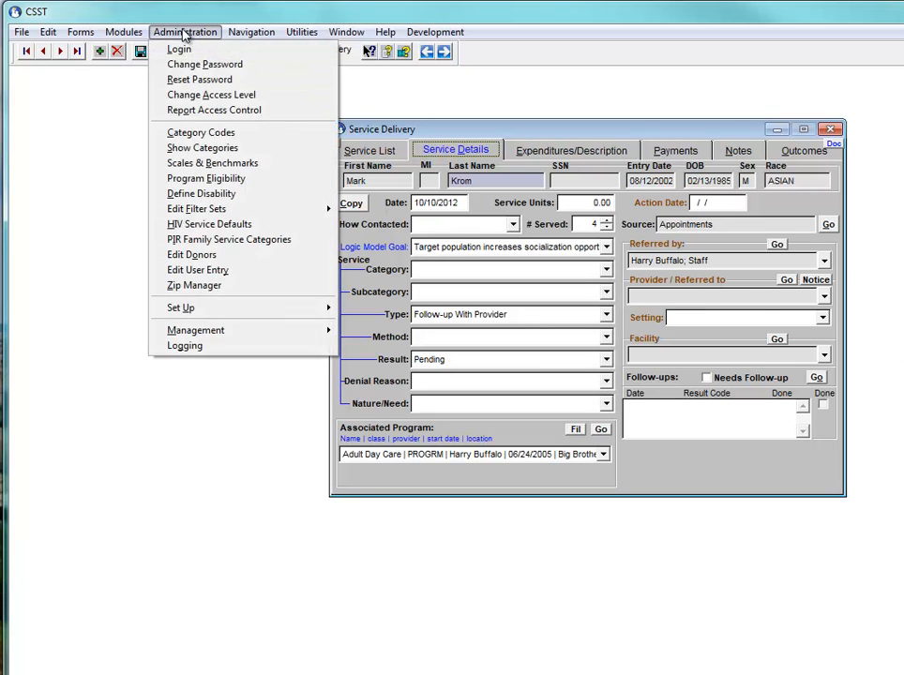
Load the Constant category codes and locate SDADGL, valued COMPLT,ONGONG,PARTCM
click(205, 136)
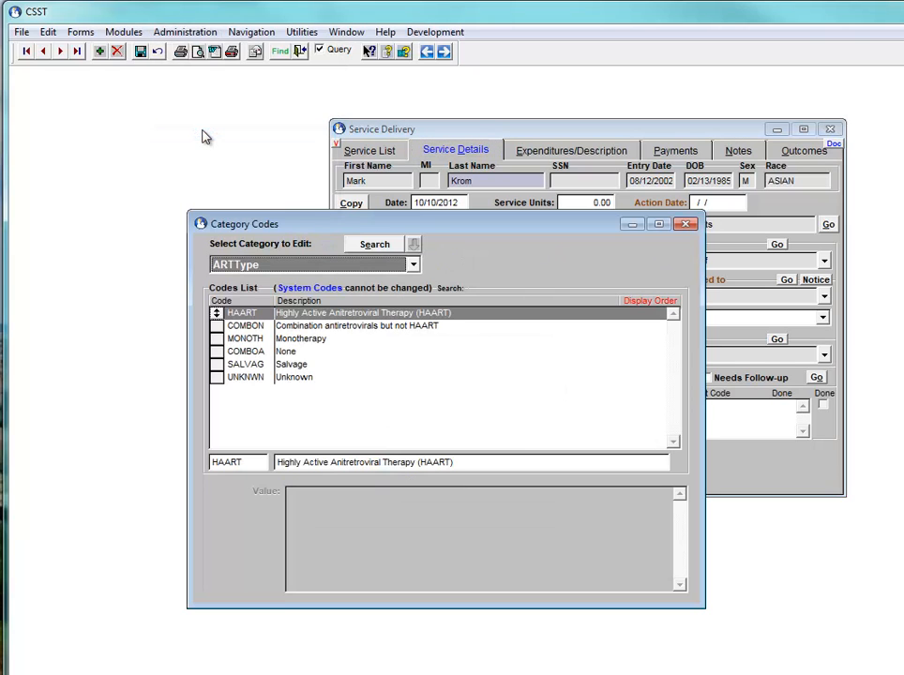
click(413, 267)
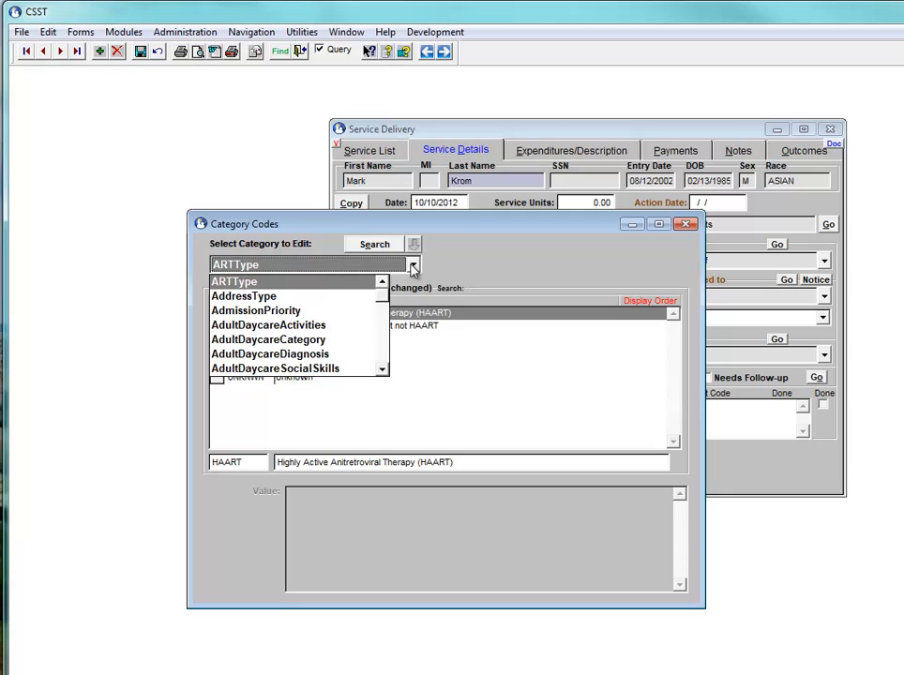
text(const)
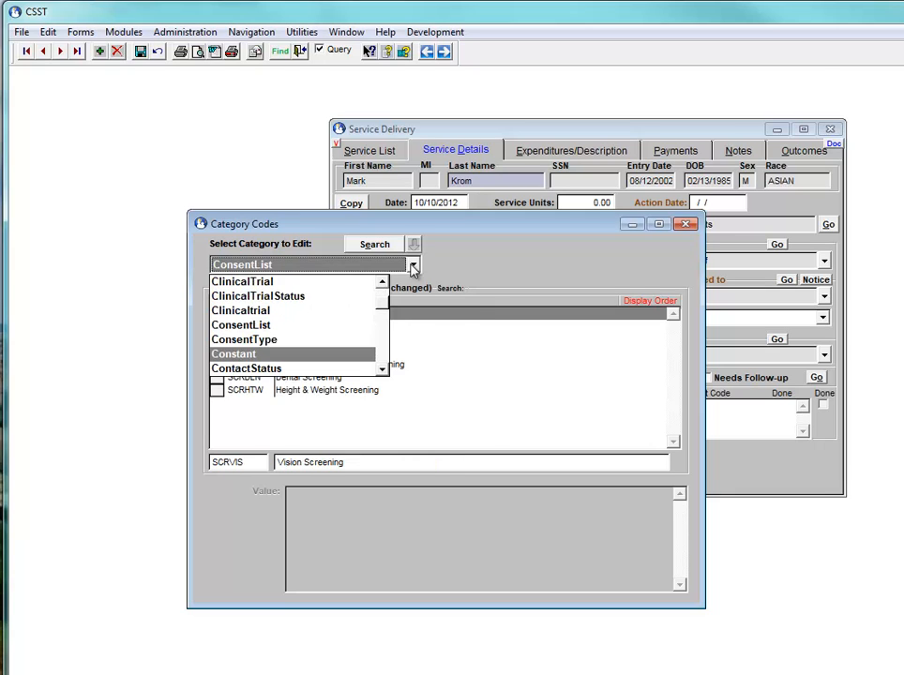
key(Return)
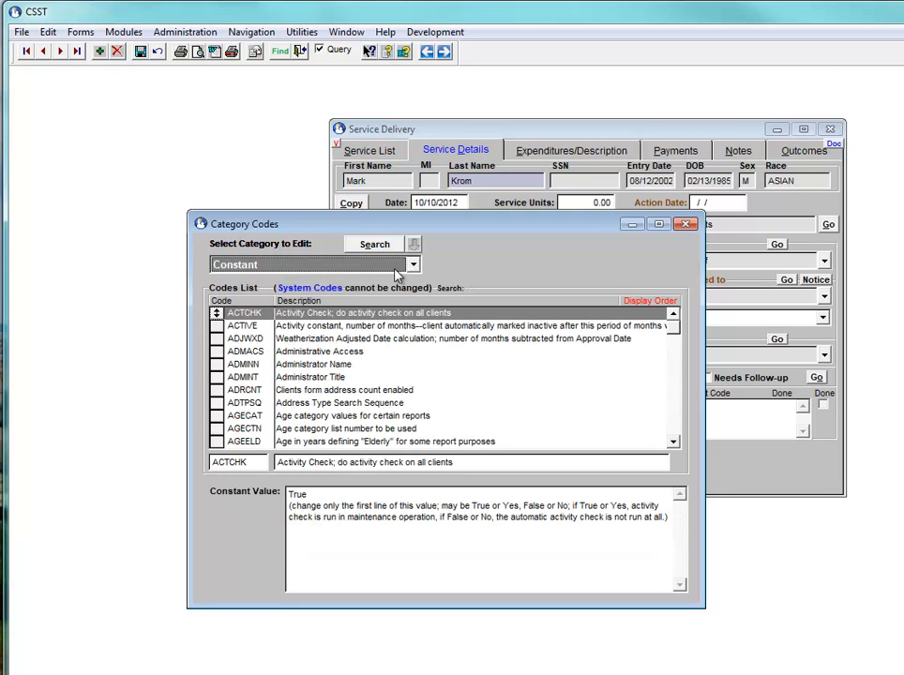
click(222, 301)
click(243, 392)
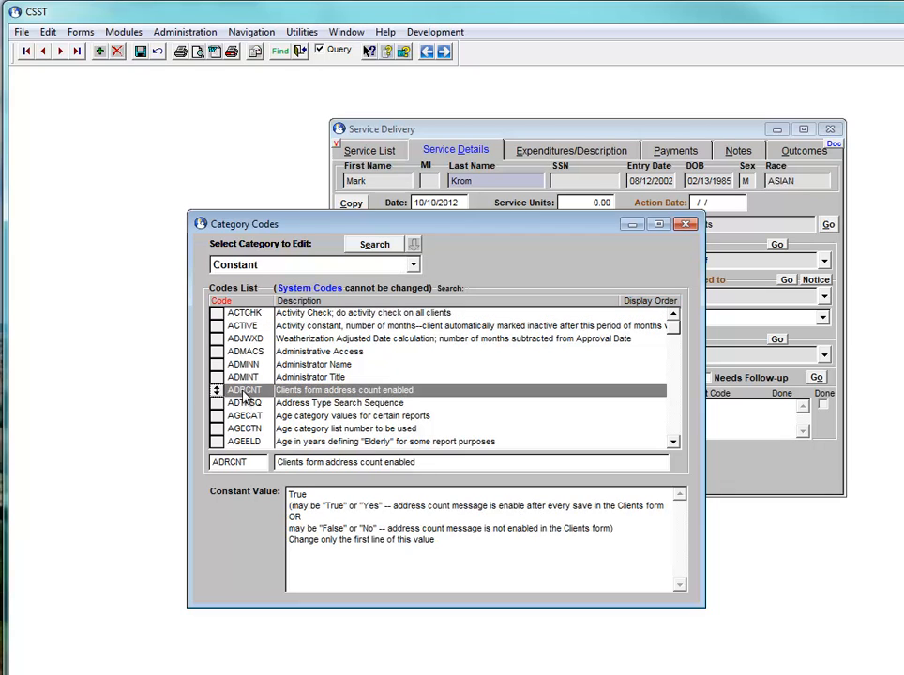
text(sdadg)
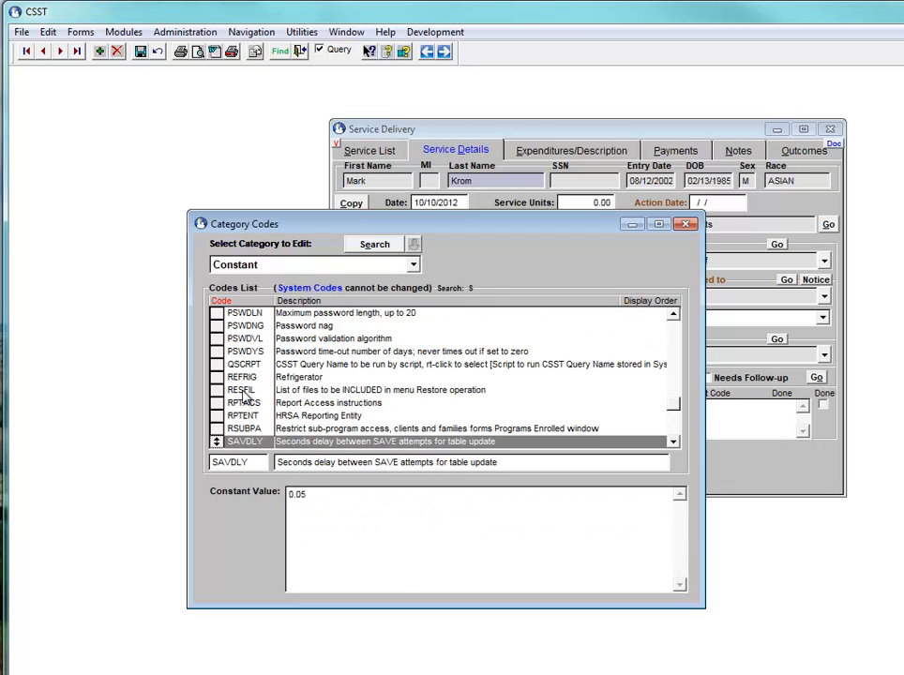
text(l)
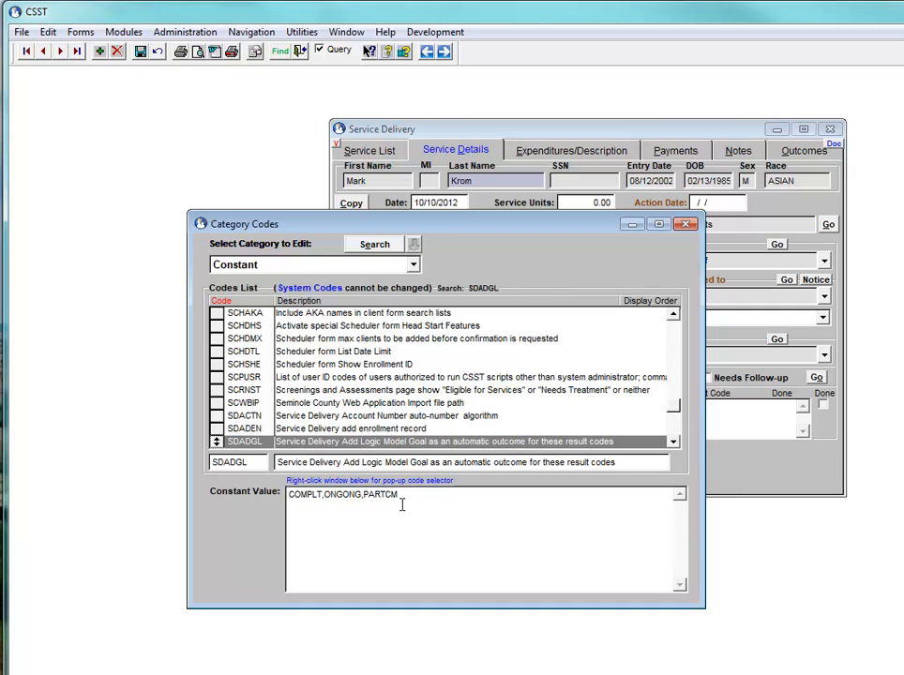
Review SDADGL's result codes, adding then removing Family Refused Service, and close Category Codes
right_click(398, 558)
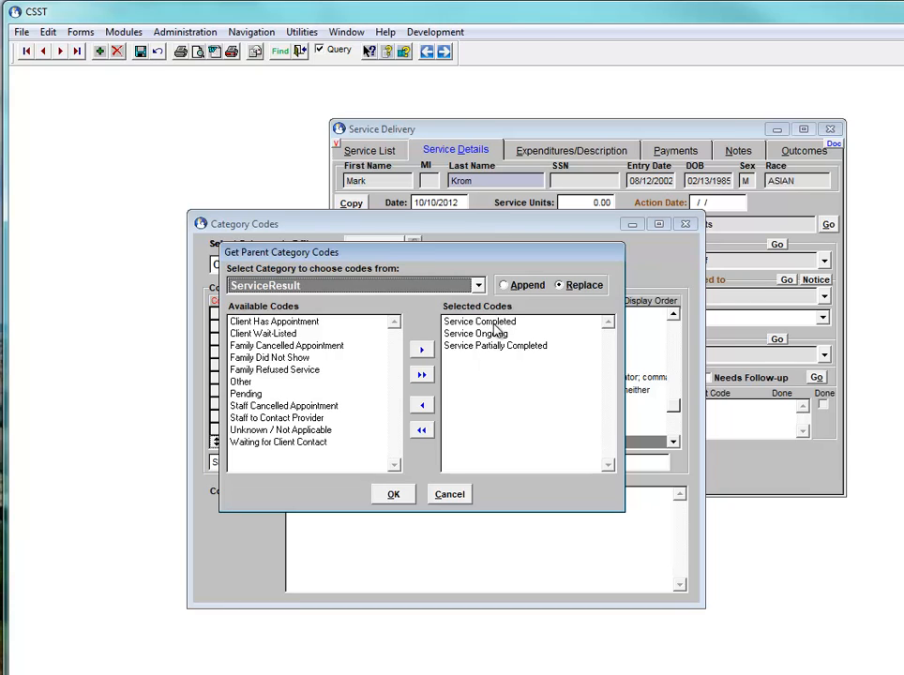
click(282, 371)
double_click(282, 372)
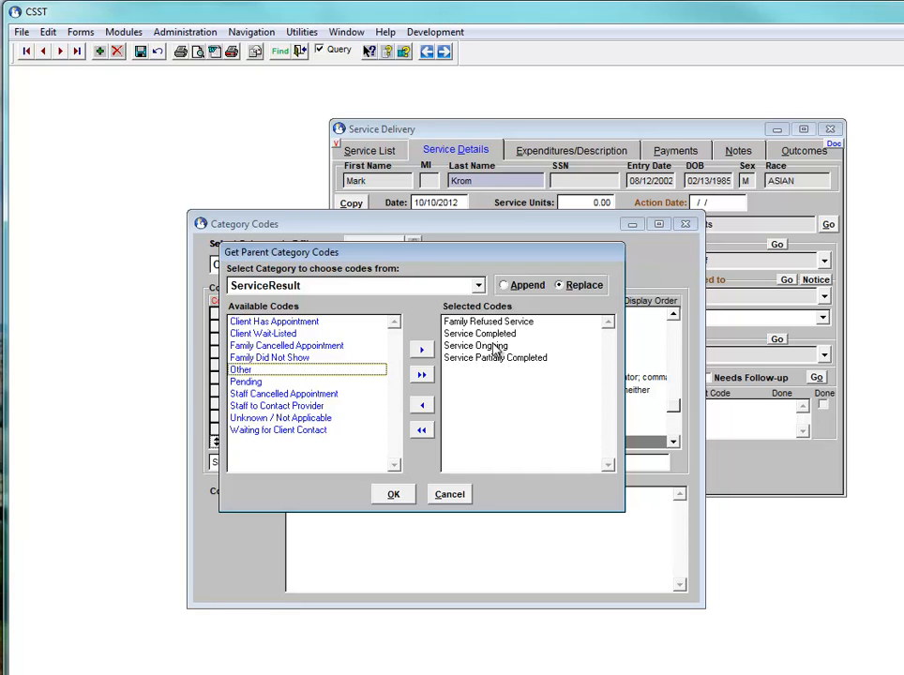
click(468, 322)
double_click(469, 321)
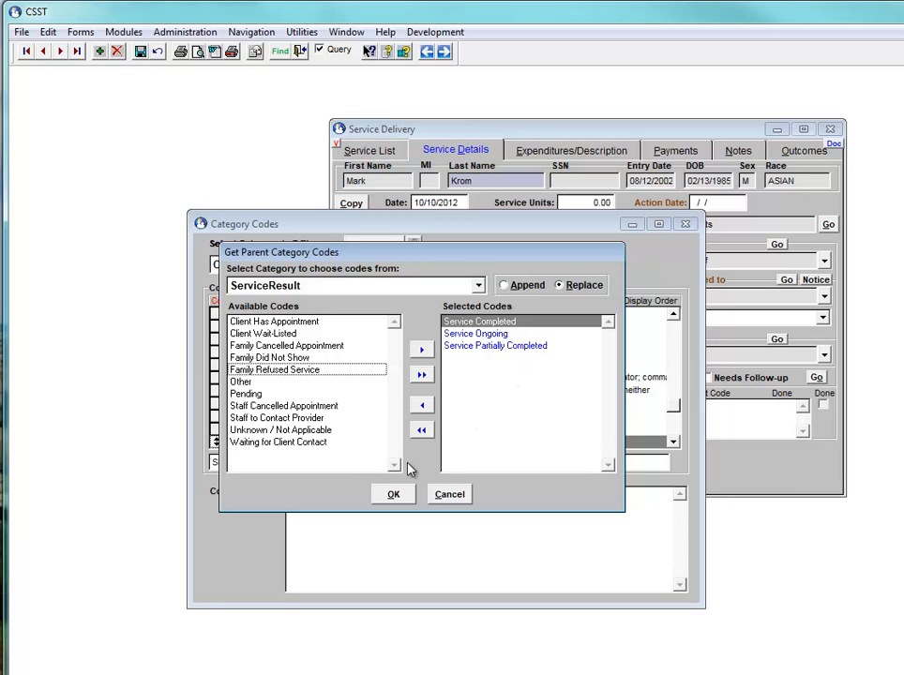
click(398, 494)
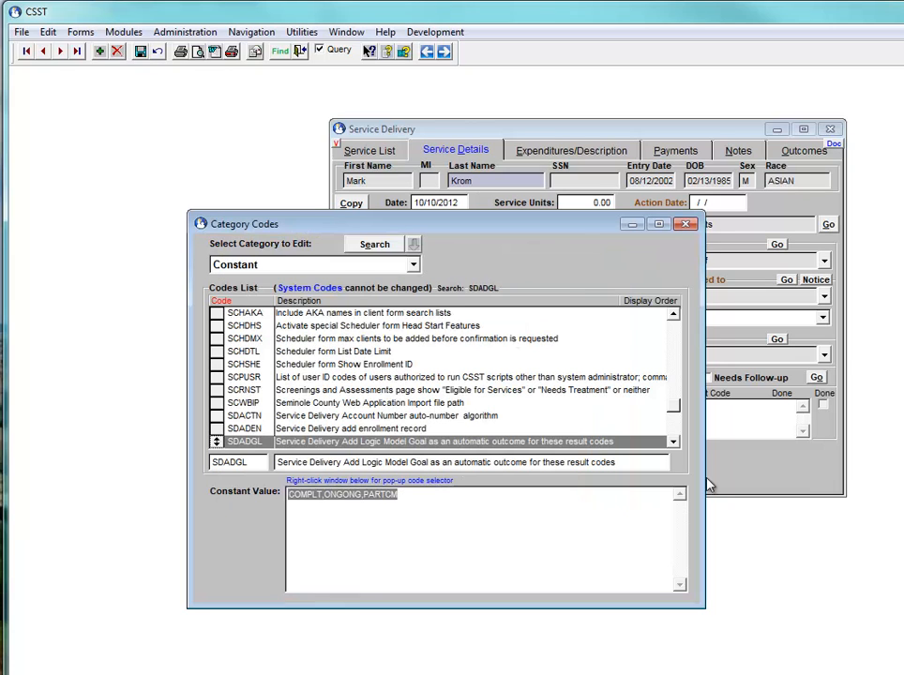
click(420, 492)
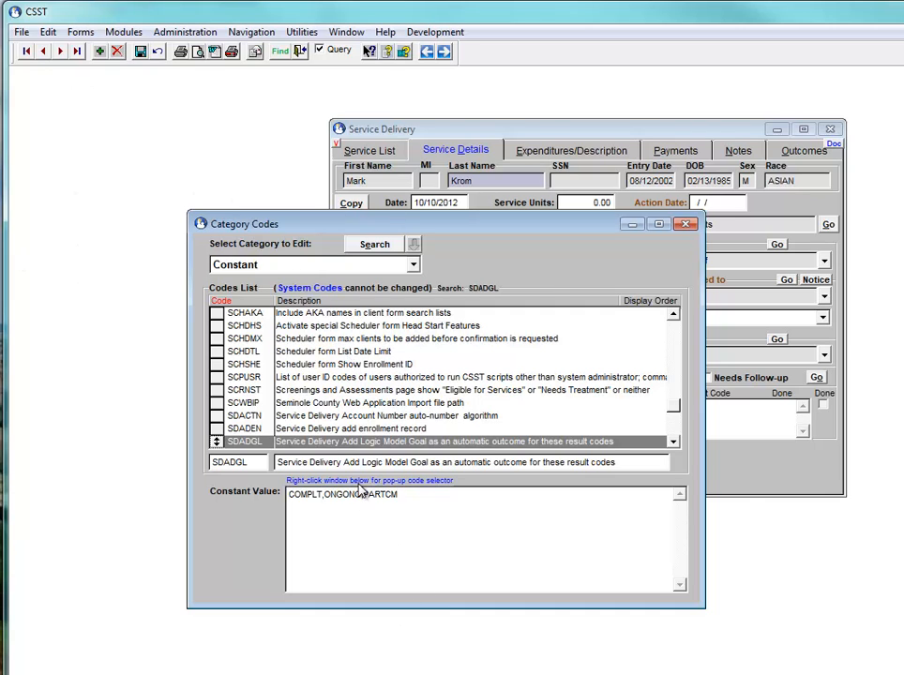
click(685, 226)
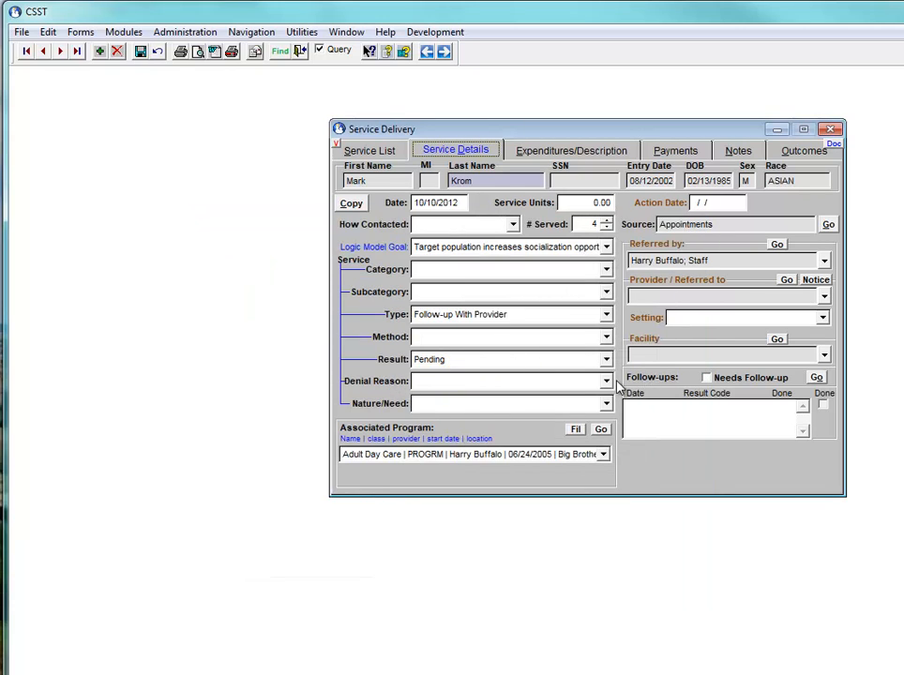
Set Result to Service Ongoing and view the automatically added socialization outcome
click(605, 361)
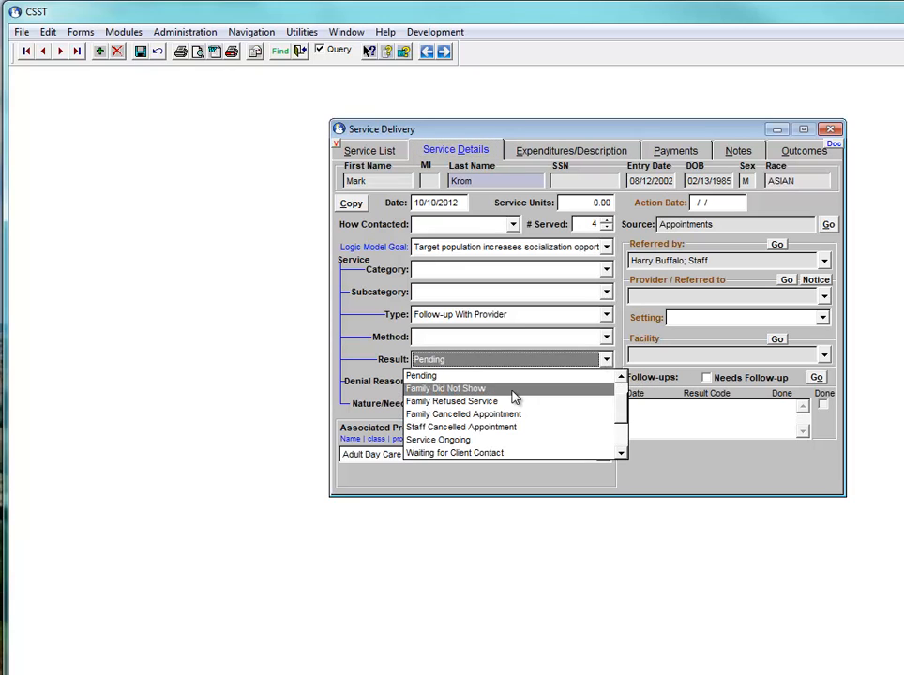
click(498, 441)
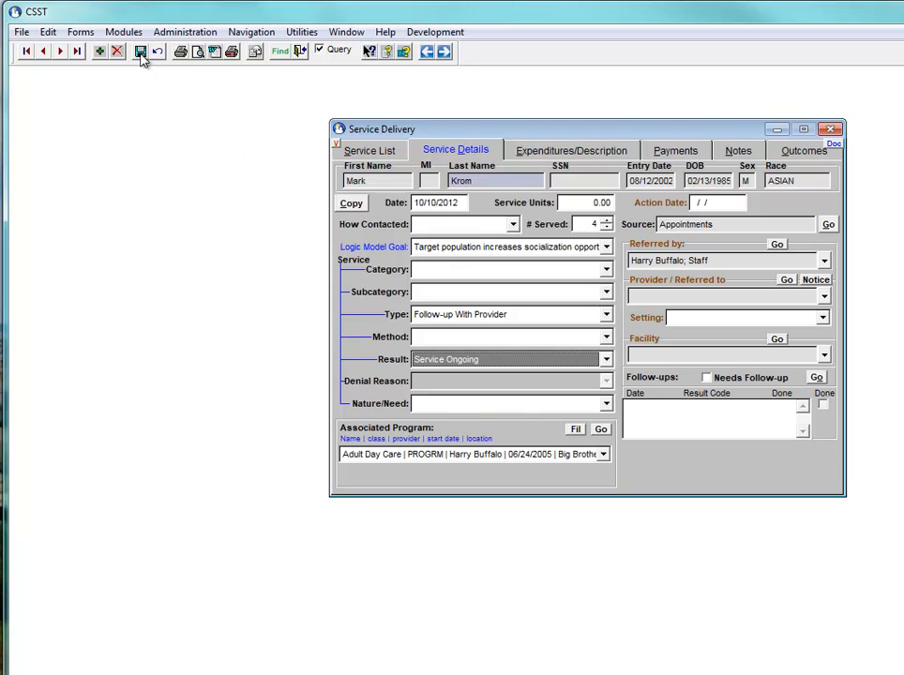
click(789, 154)
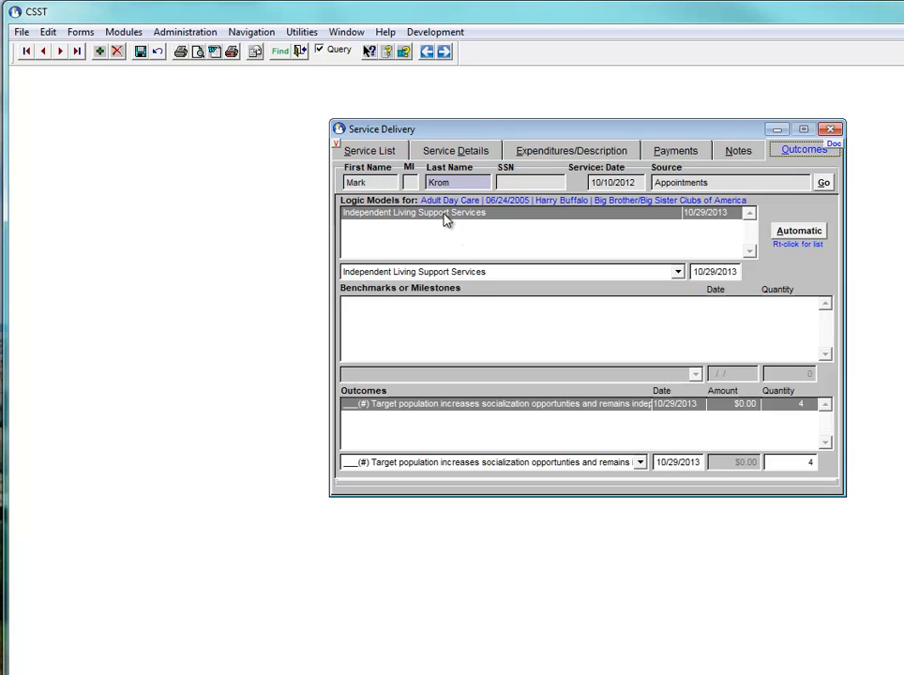
Recheck the Logic Model Goal and compare dates, confirming the 10/29/2013 outcome with quantity 4
click(448, 150)
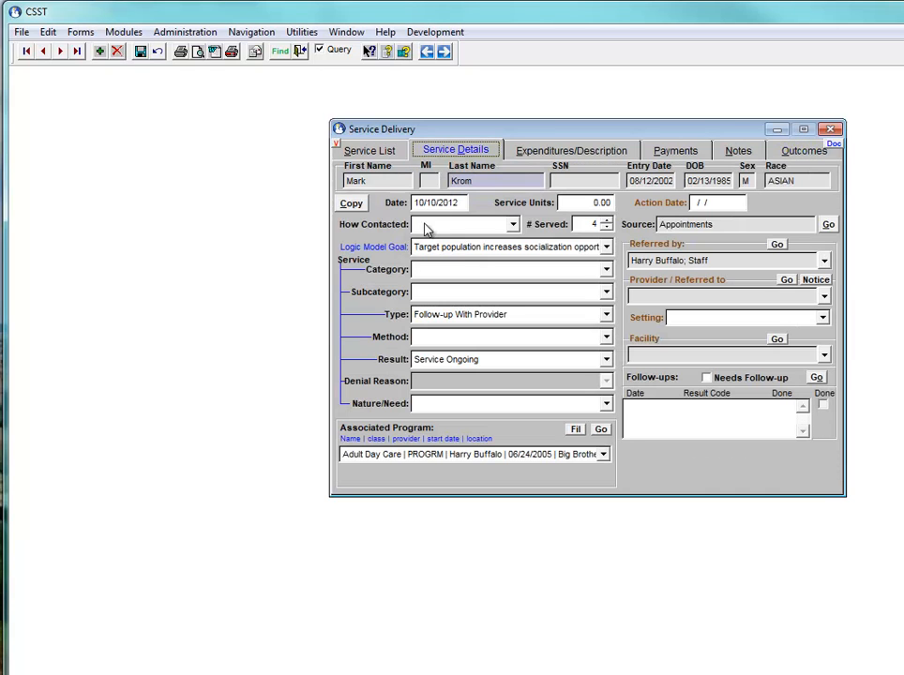
click(429, 250)
click(430, 250)
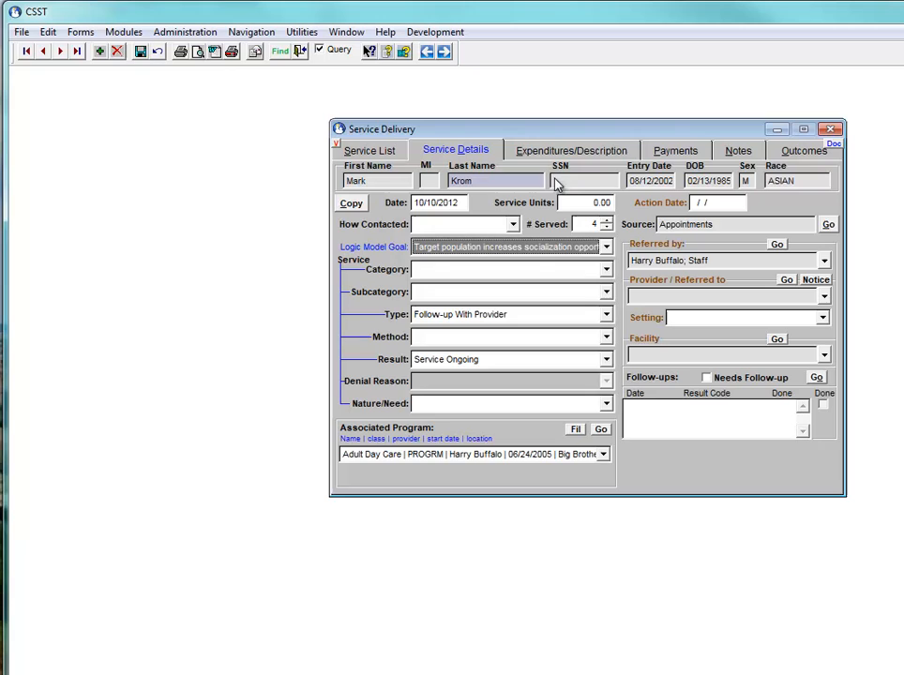
click(803, 152)
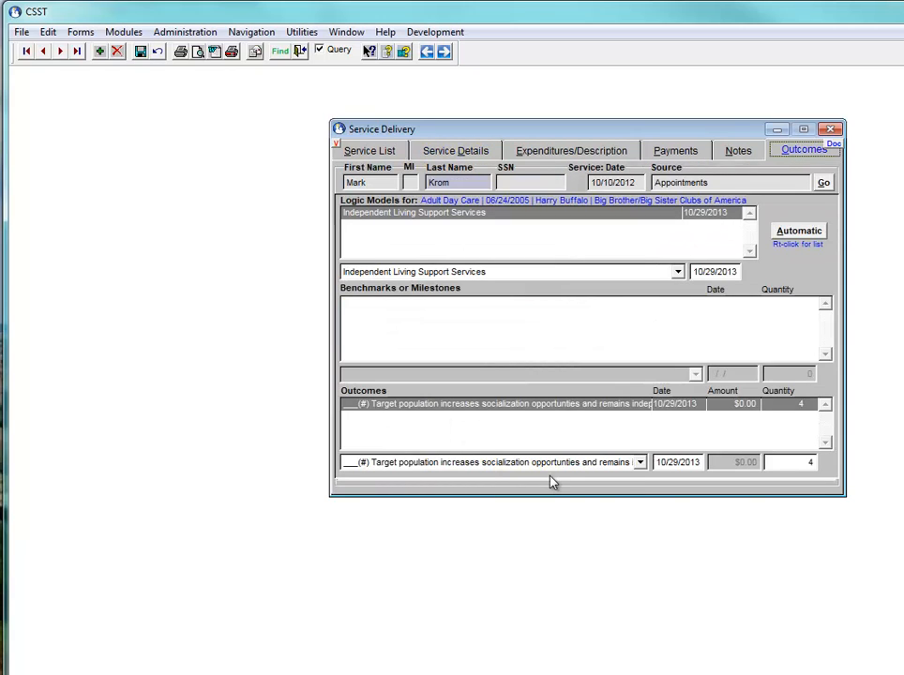
click(717, 271)
click(685, 463)
click(464, 153)
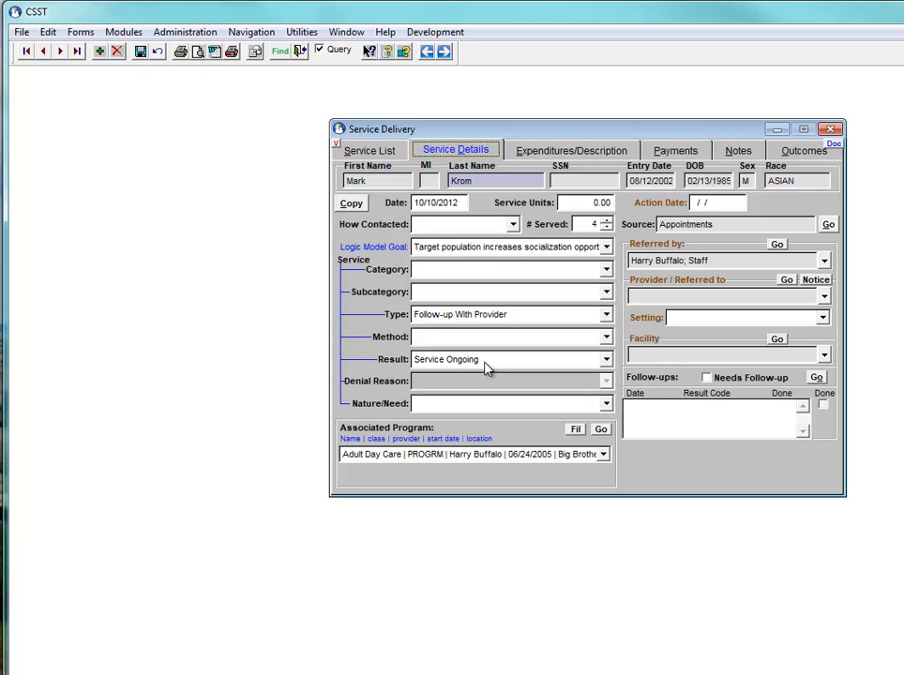
click(788, 155)
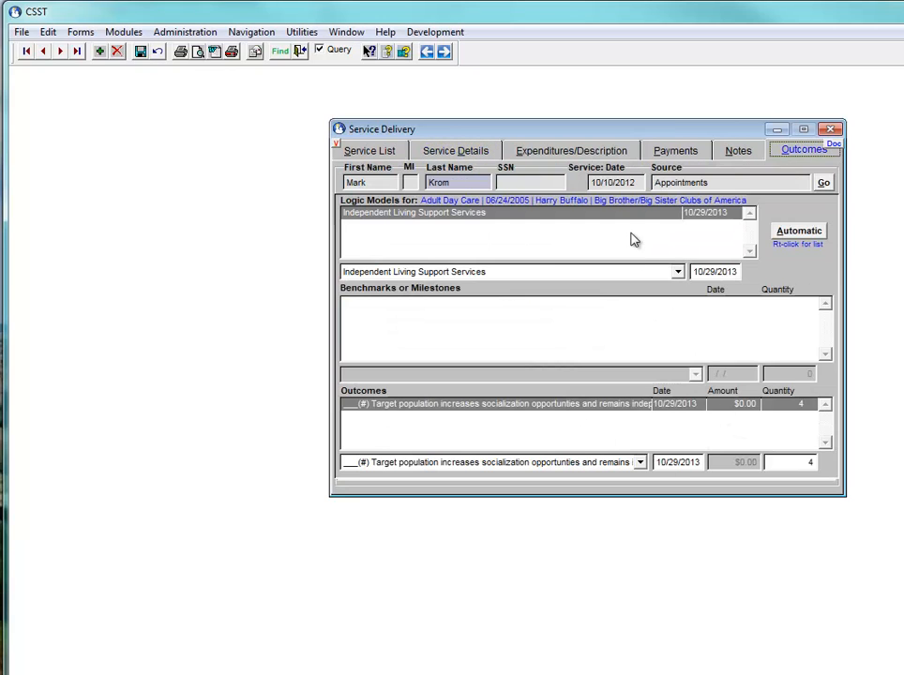